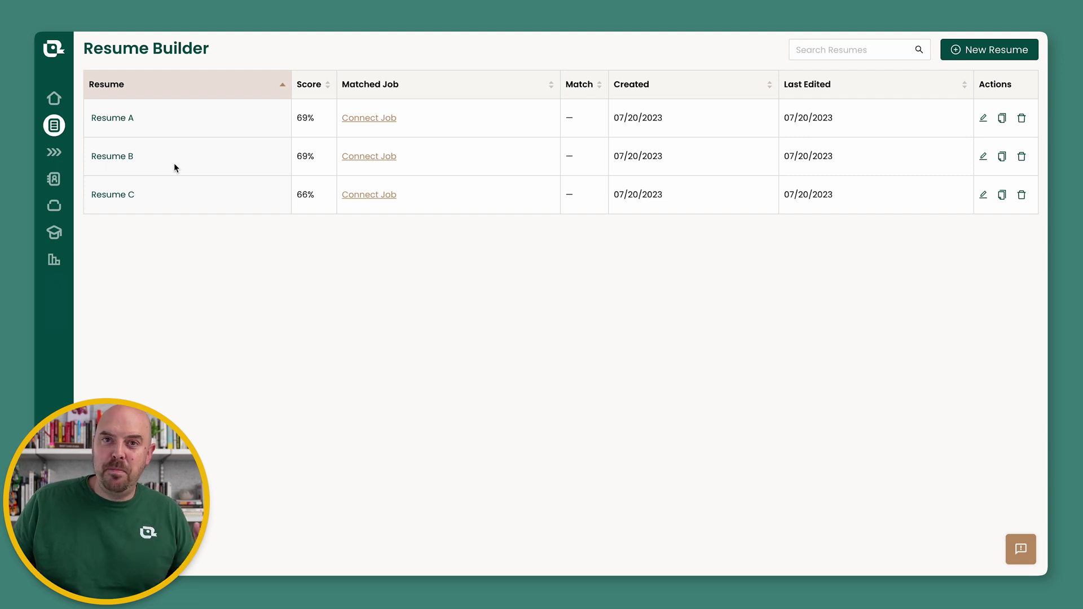
- Open Resume A and save a Twitter handle in its contact information
click(178, 130)
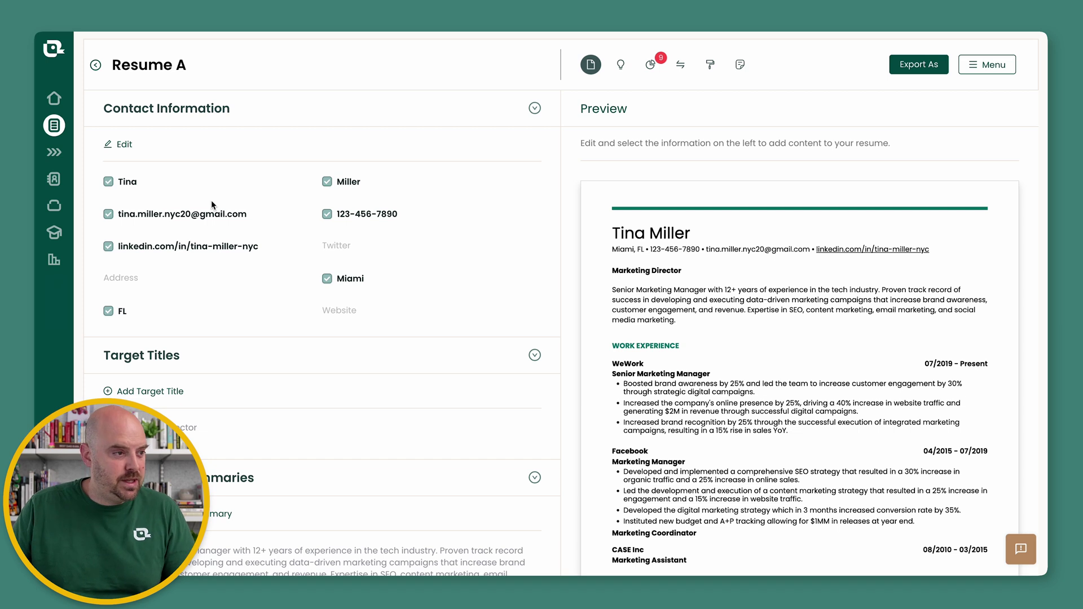
click(125, 146)
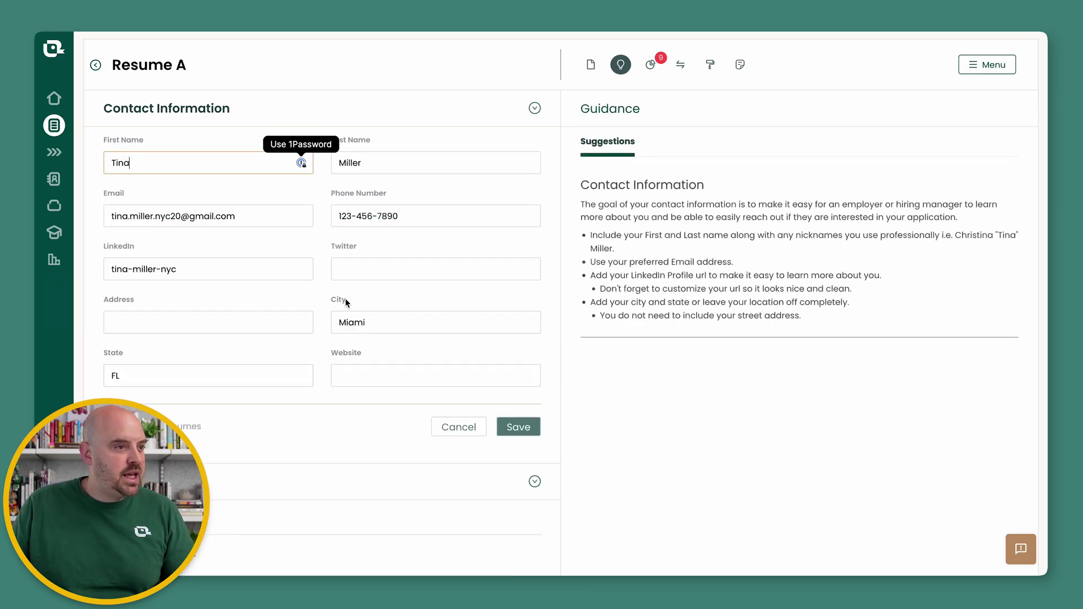
click(380, 267)
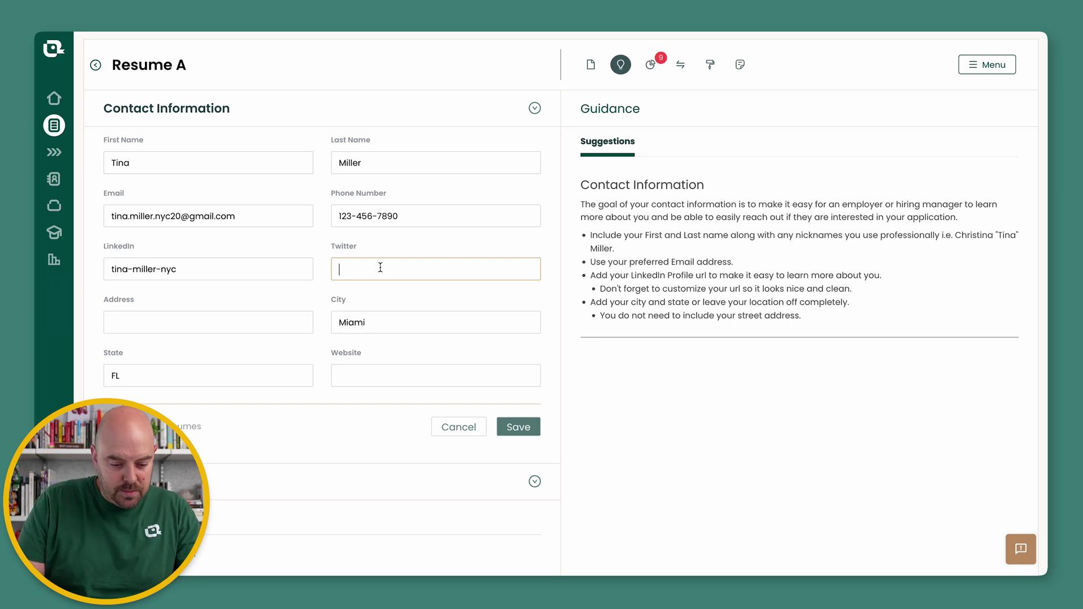
text(@tina)
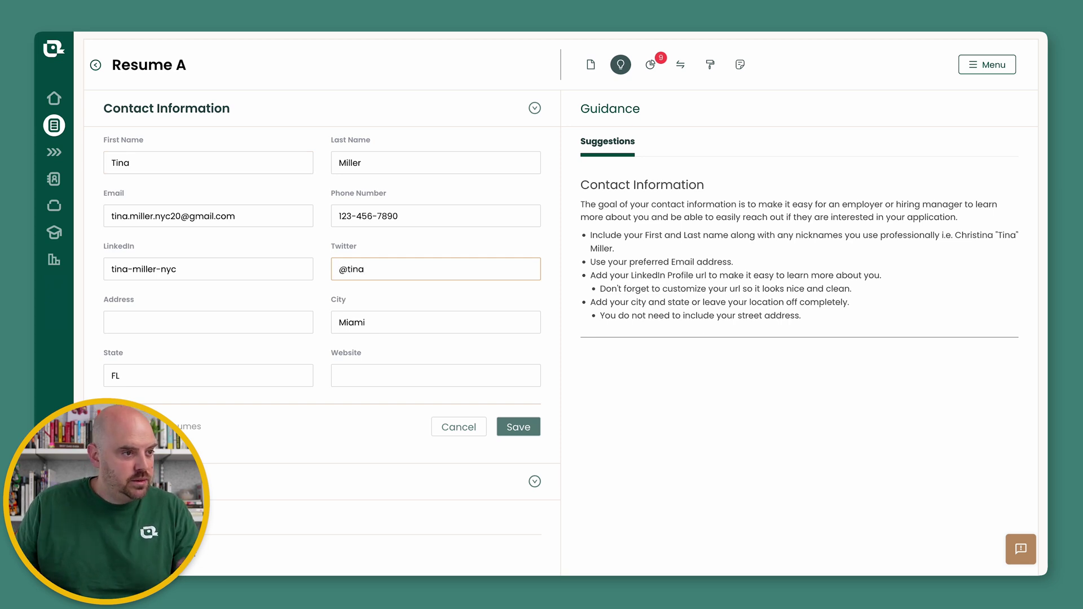
click(518, 428)
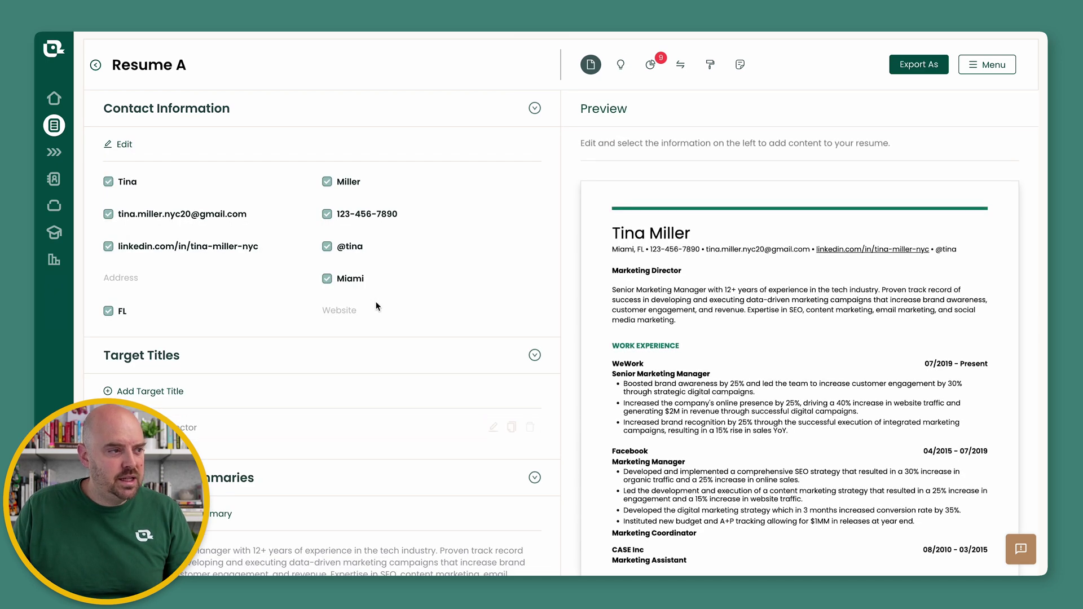
- Open Resume B and accept the synced contact update with the Twitter handle
click(54, 125)
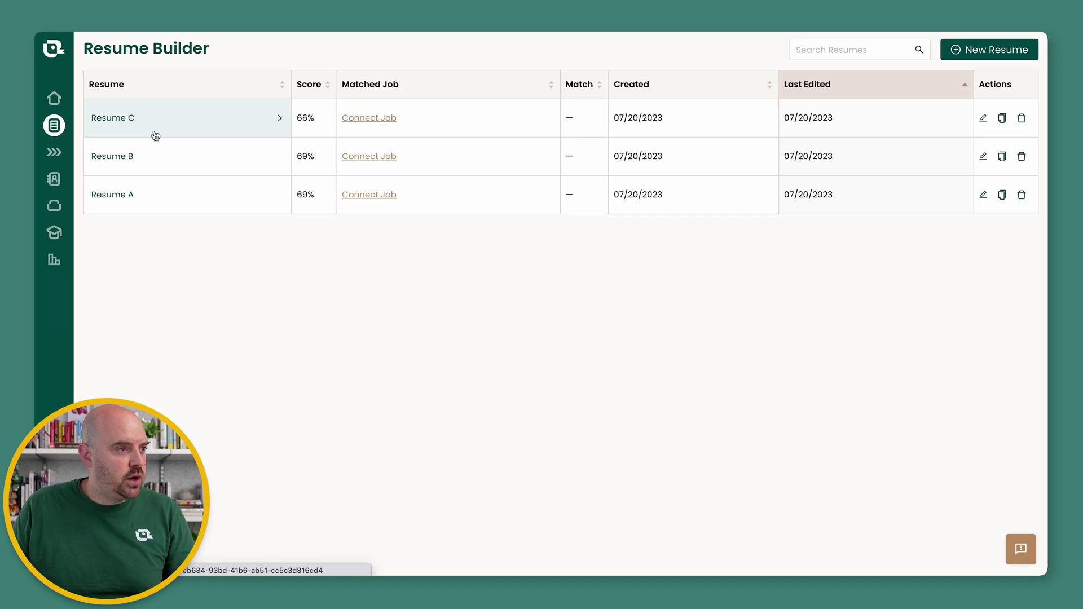
click(167, 156)
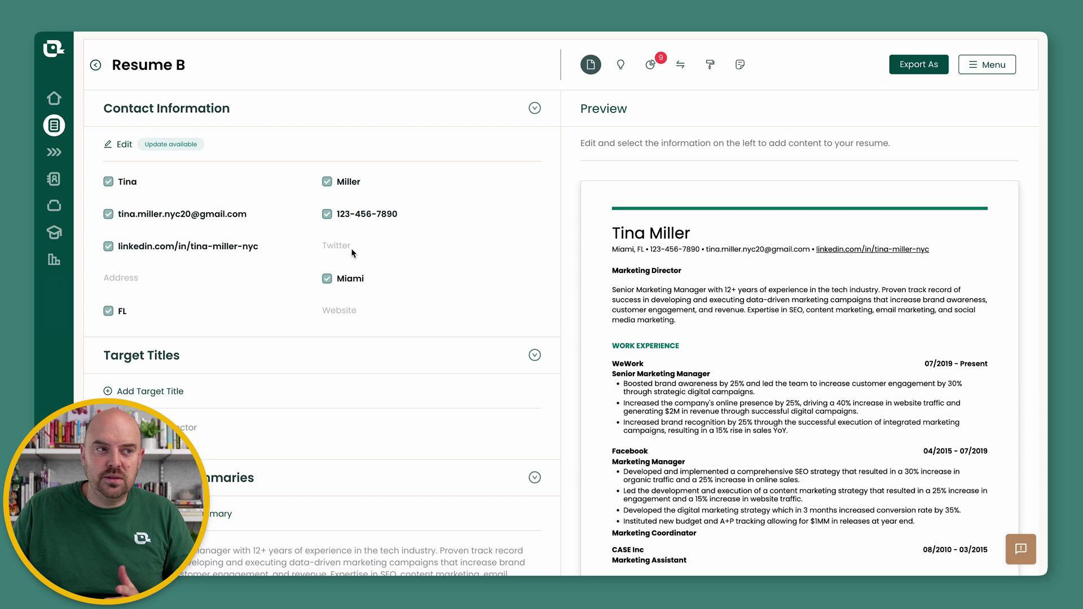
click(187, 145)
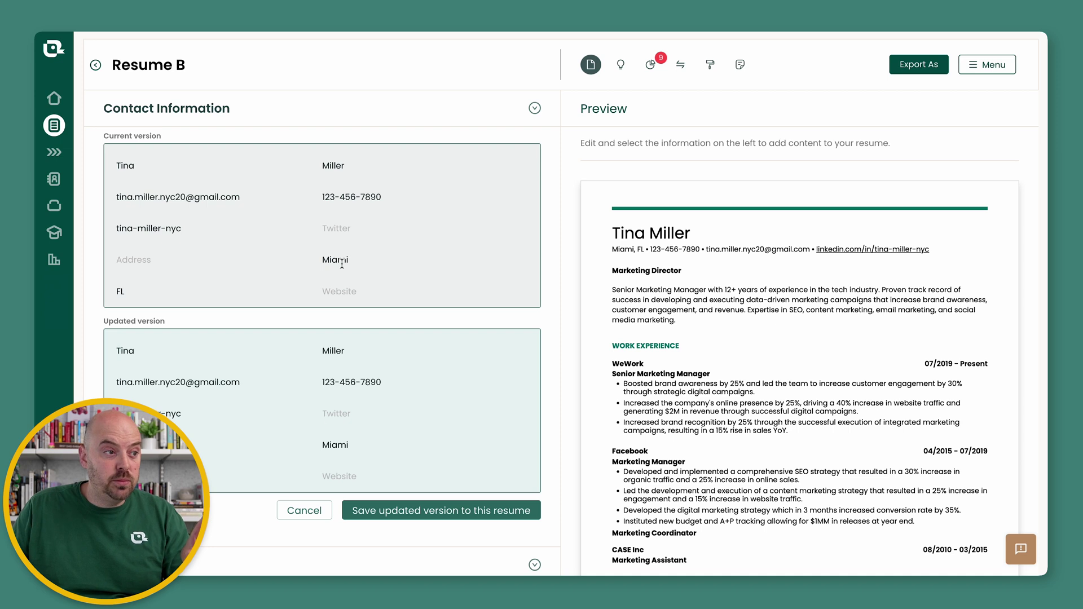
click(421, 512)
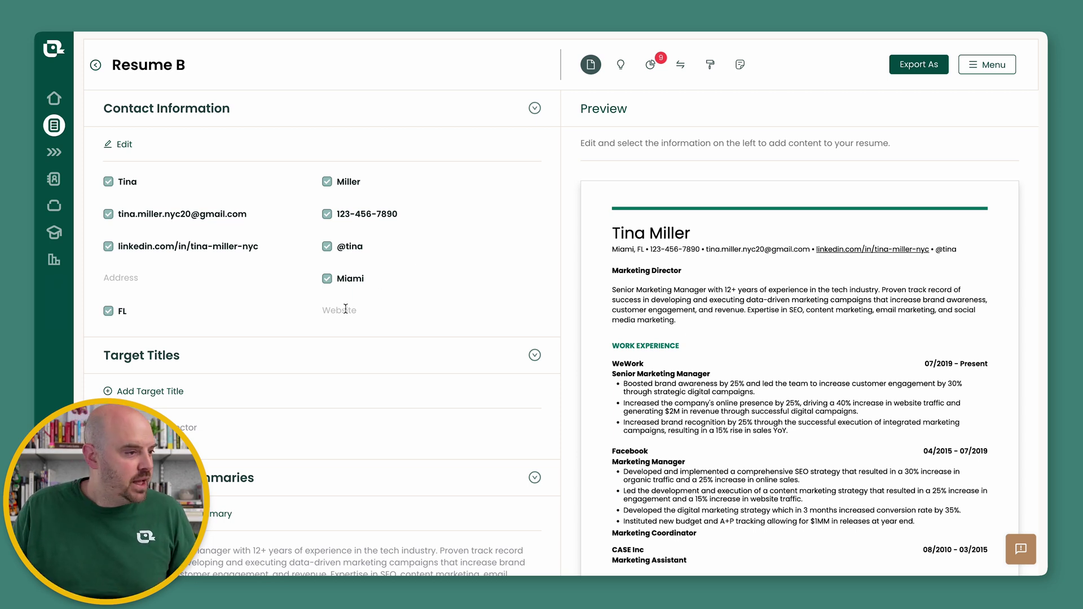
- Append 'This a change' to Resume B's professional summary and save it
scroll(346, 309, down, 5)
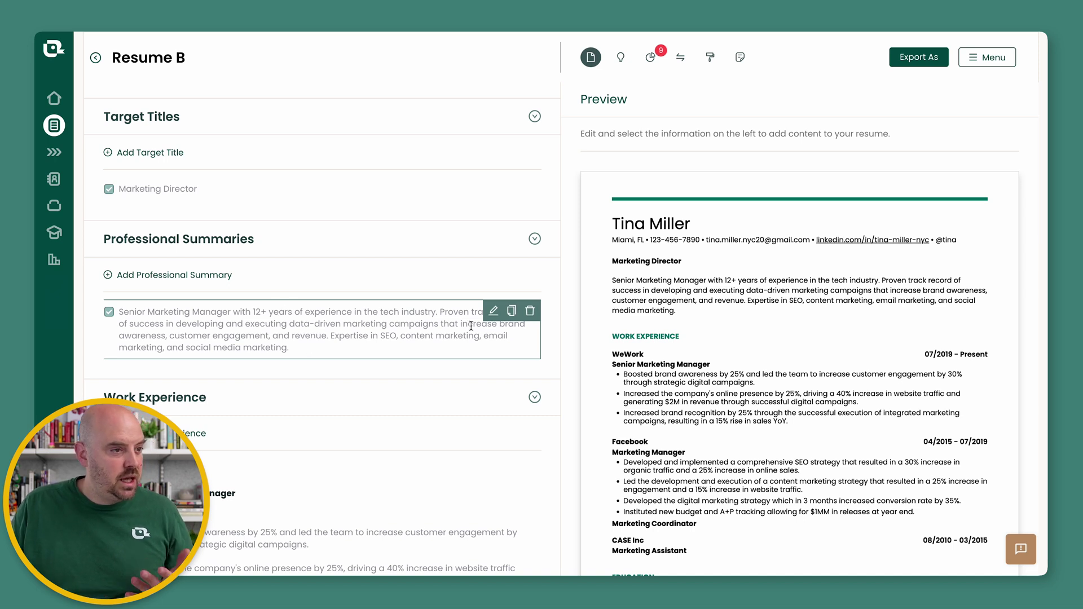
click(493, 311)
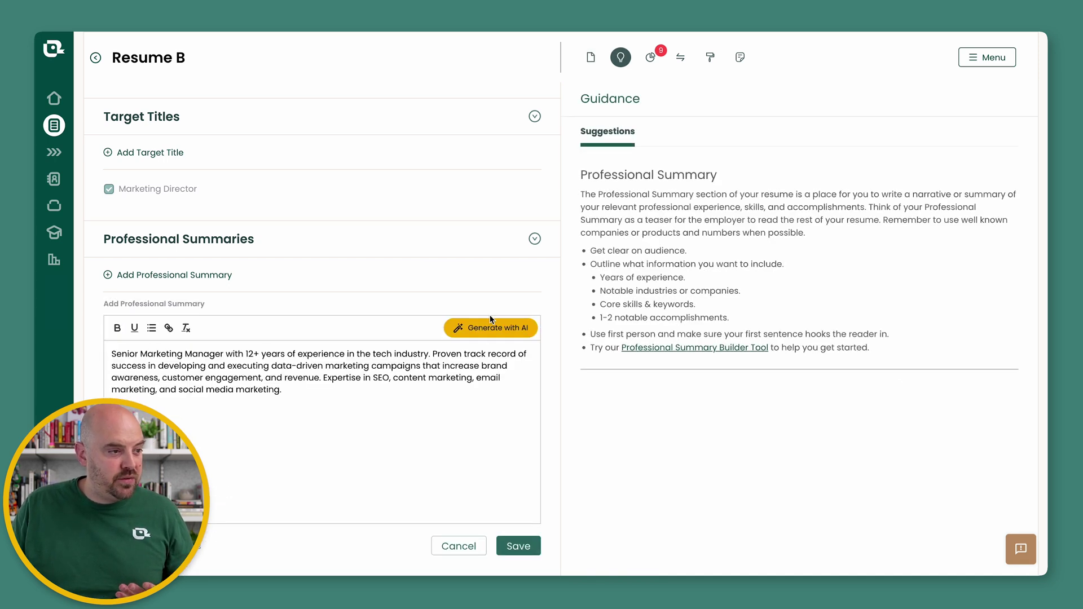
click(355, 398)
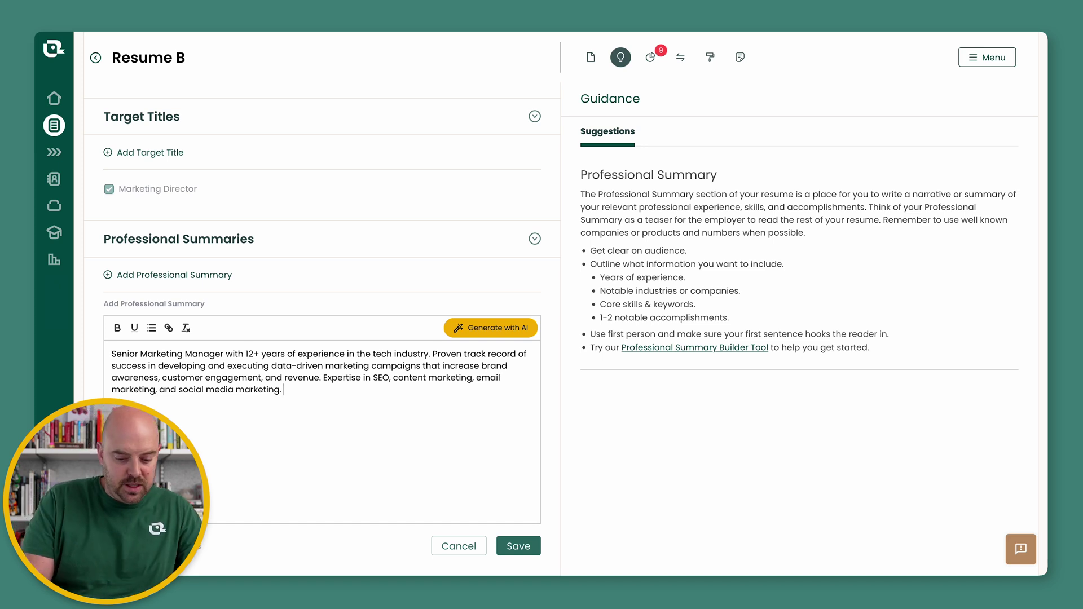
text(This )
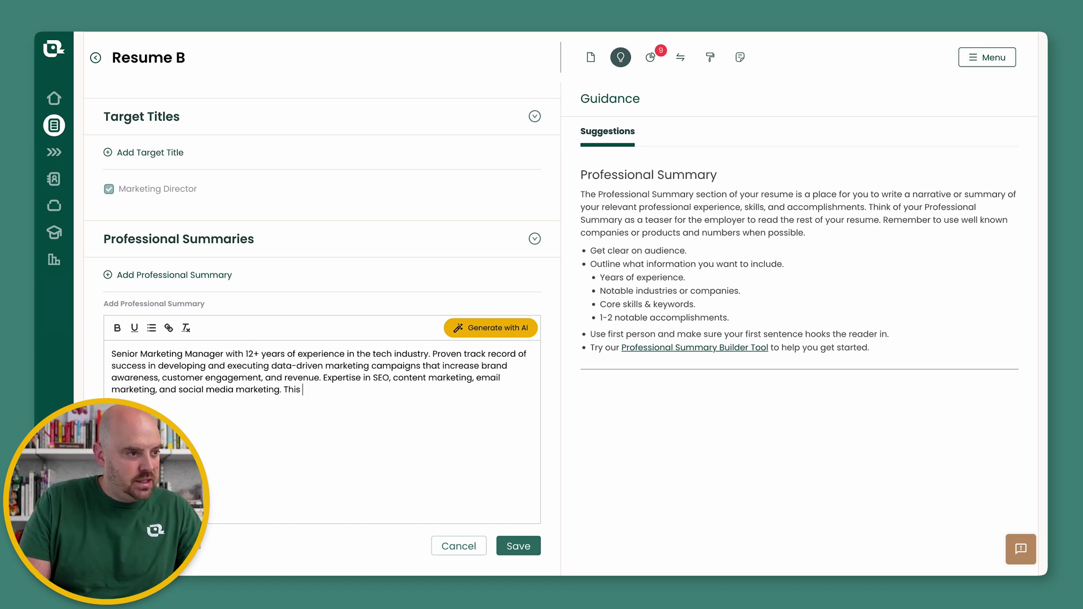
text(a change)
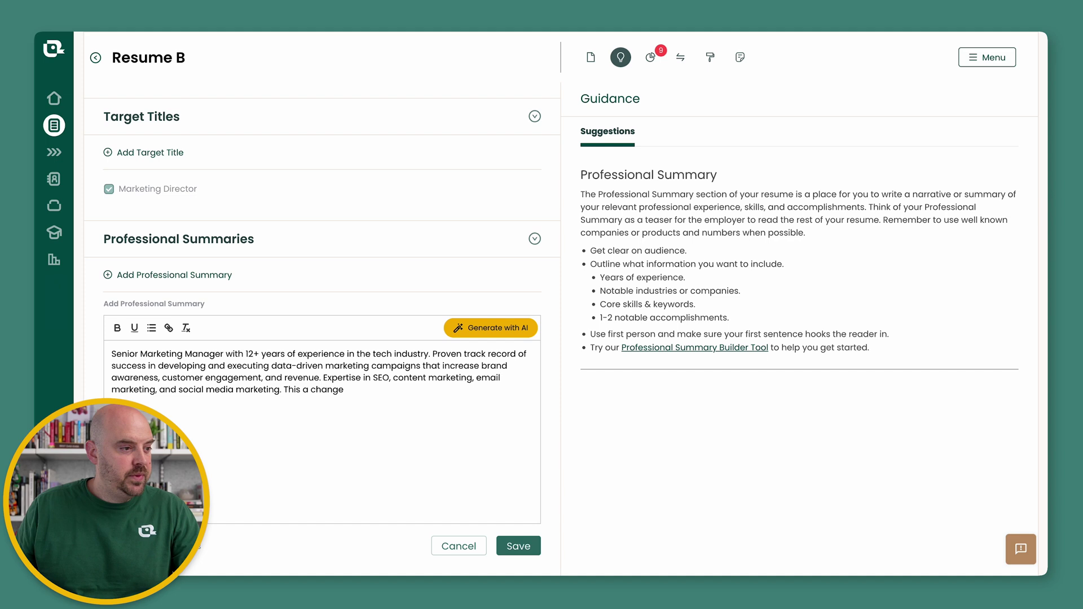
scroll(377, 382, down, 2)
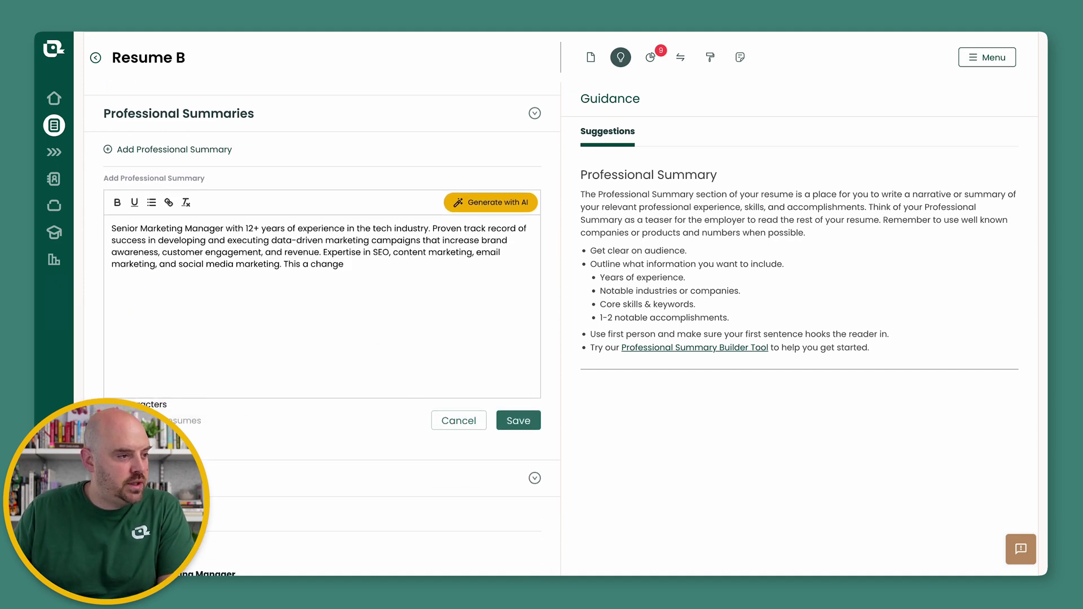
mouse_move(160, 404)
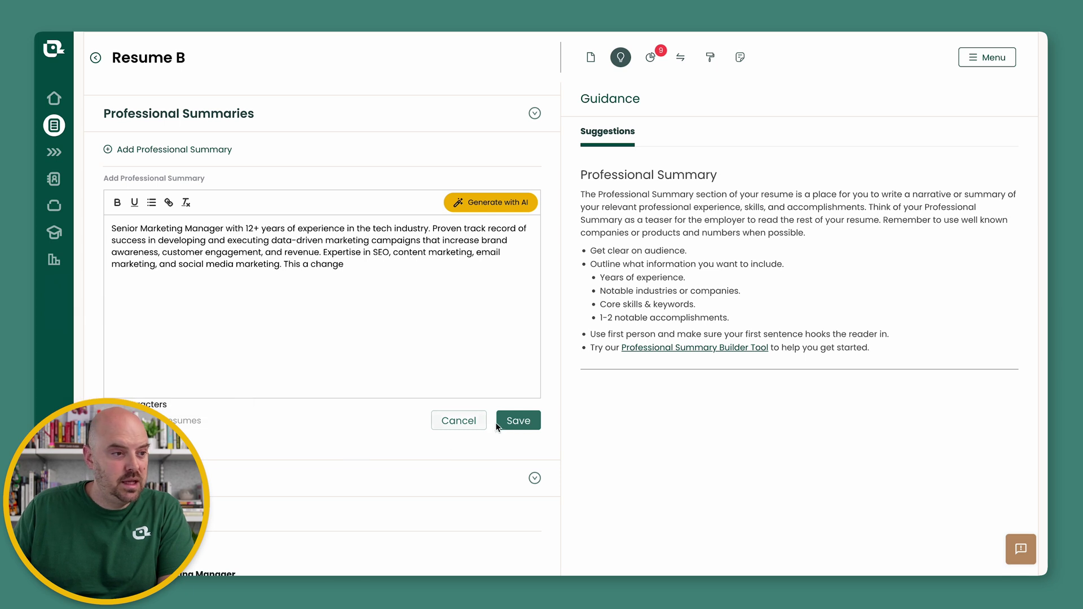
click(519, 422)
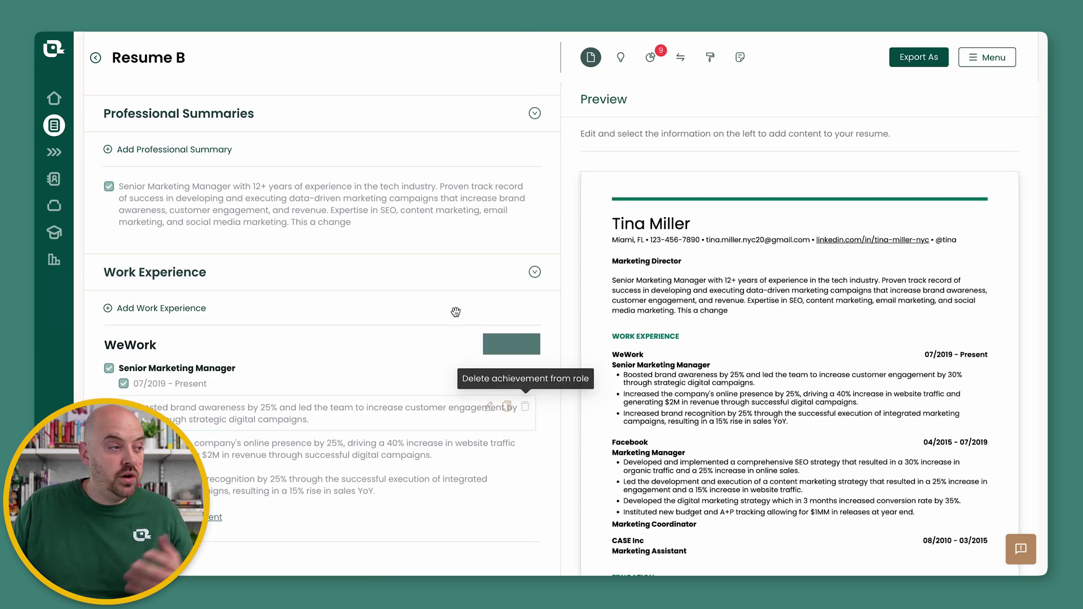
- Return to the resume list and open Resume C
click(54, 125)
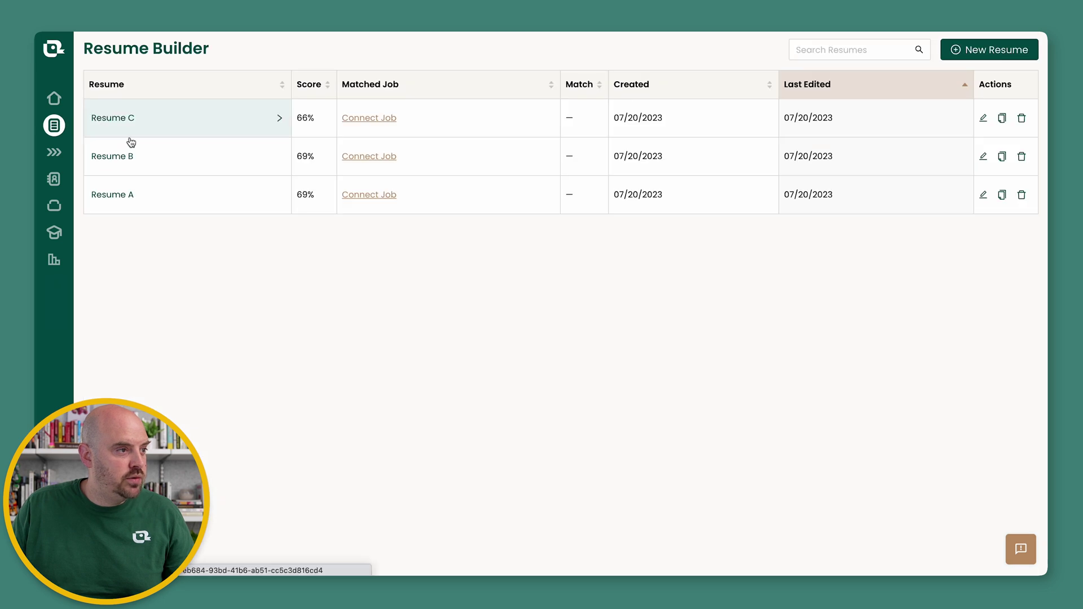
click(154, 120)
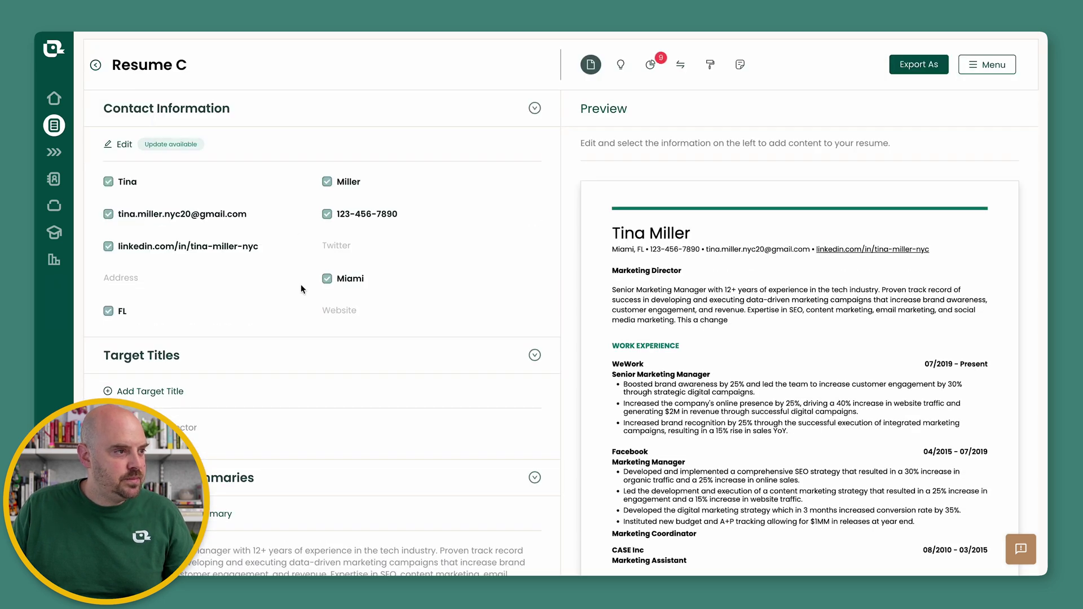
scroll(301, 289, down, 1)
scroll(300, 284, down, 4)
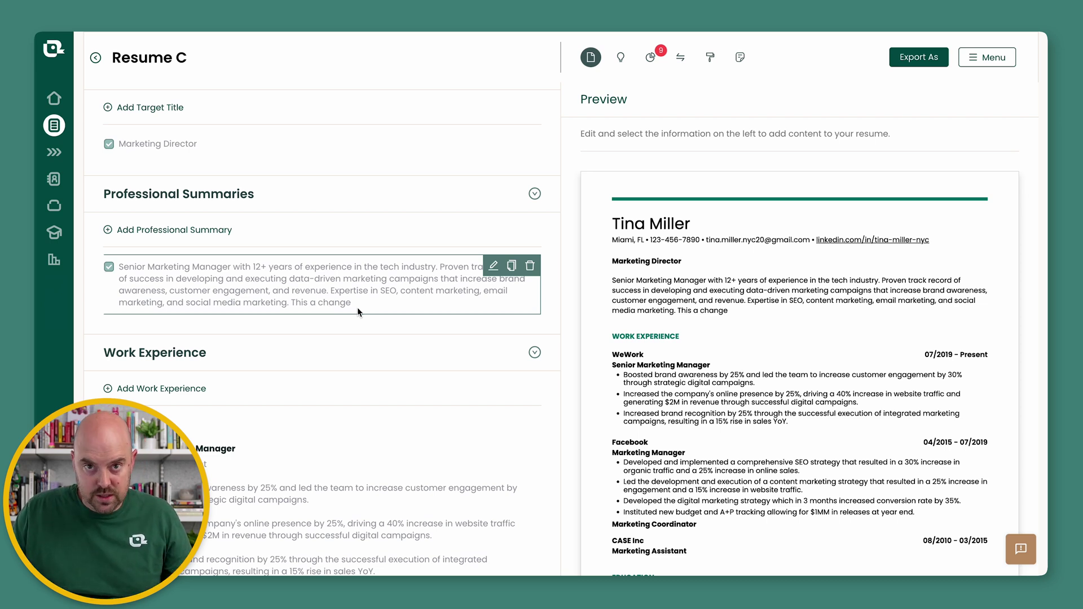
scroll(294, 247, up, 4)
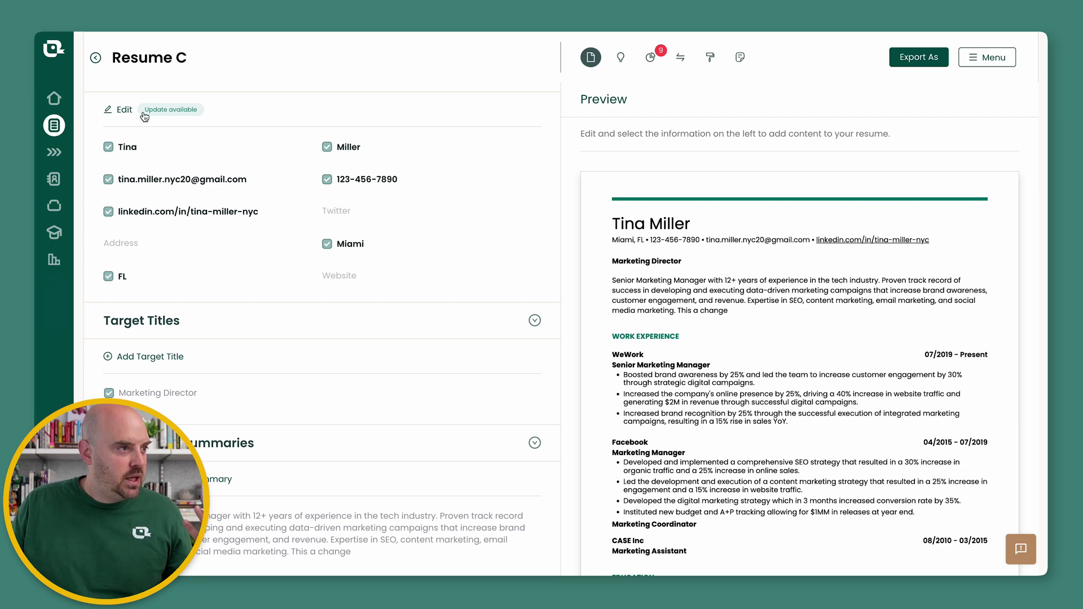
- Add the Twitter handle to Resume C's contact details, saved to all resumes
click(122, 111)
click(374, 237)
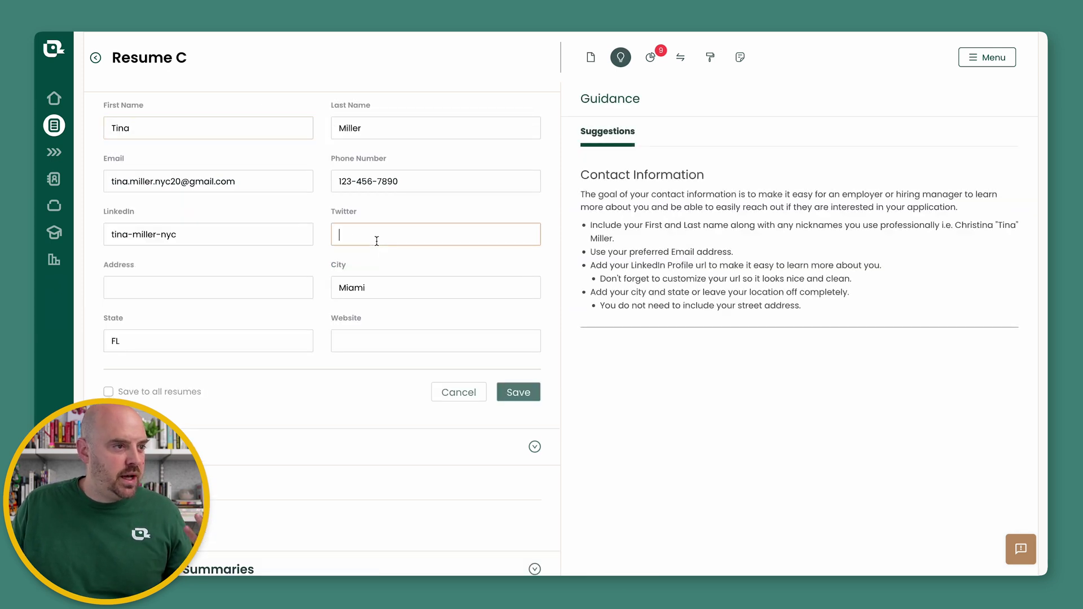
text(@tina)
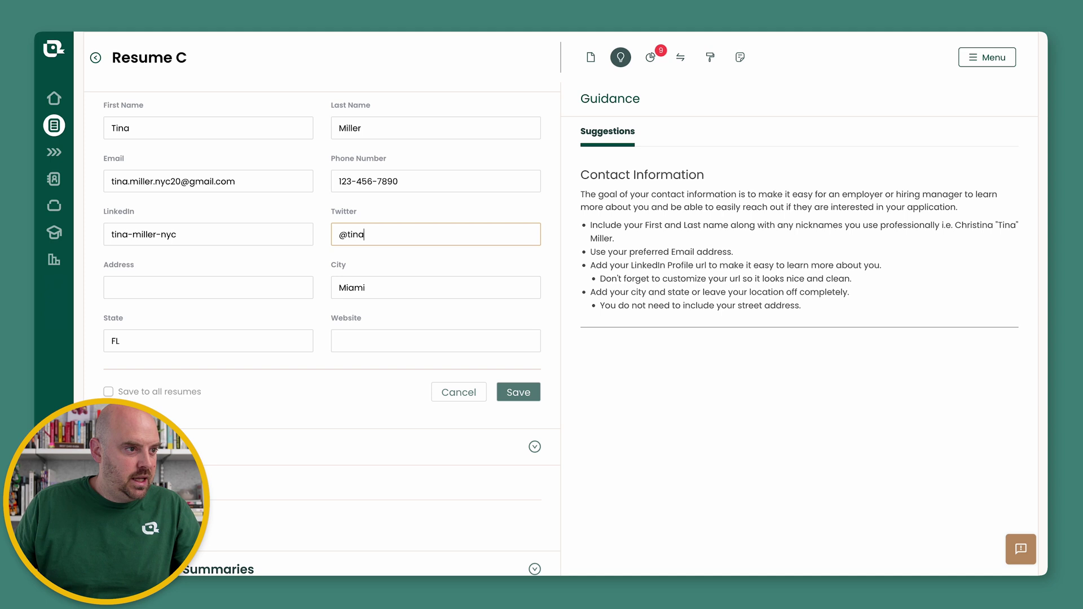
click(133, 389)
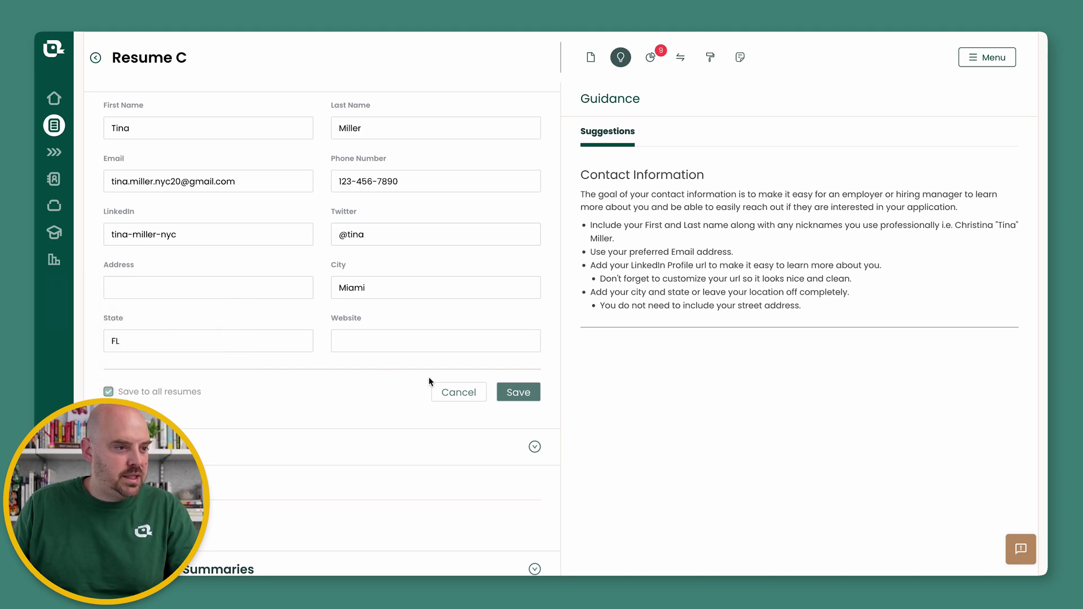
click(518, 393)
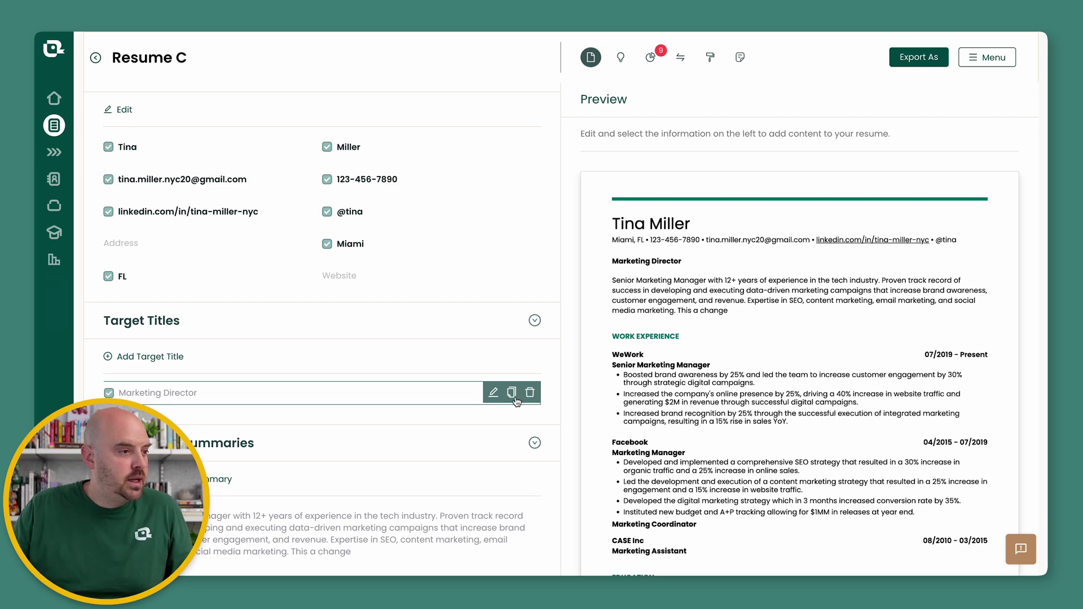
- Replace 'brand awareness' with 'revenue' in Resume C's first WeWork achievement and save
scroll(356, 367, down, 3)
scroll(353, 400, down, 3)
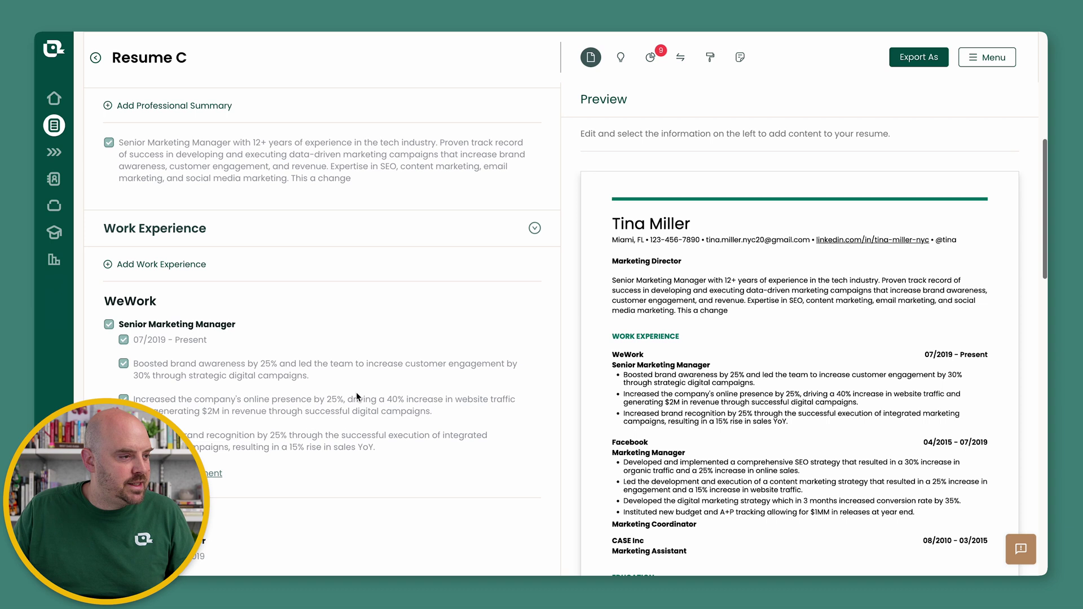
mouse_move(282, 377)
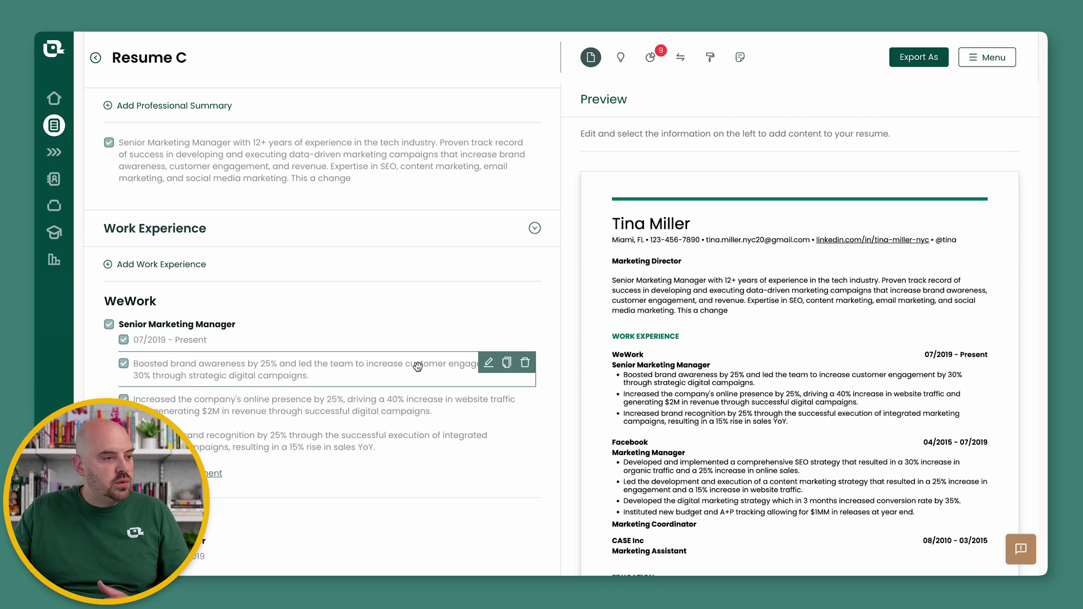
scroll(420, 367, down, 1)
click(488, 306)
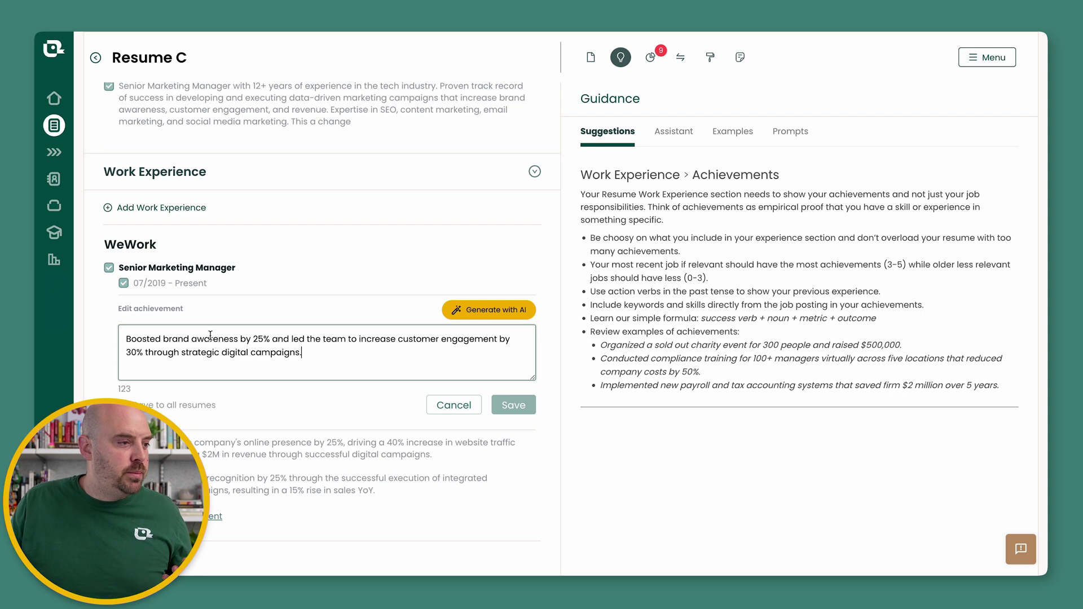
drag(238, 339, 164, 338)
key(BackSpace)
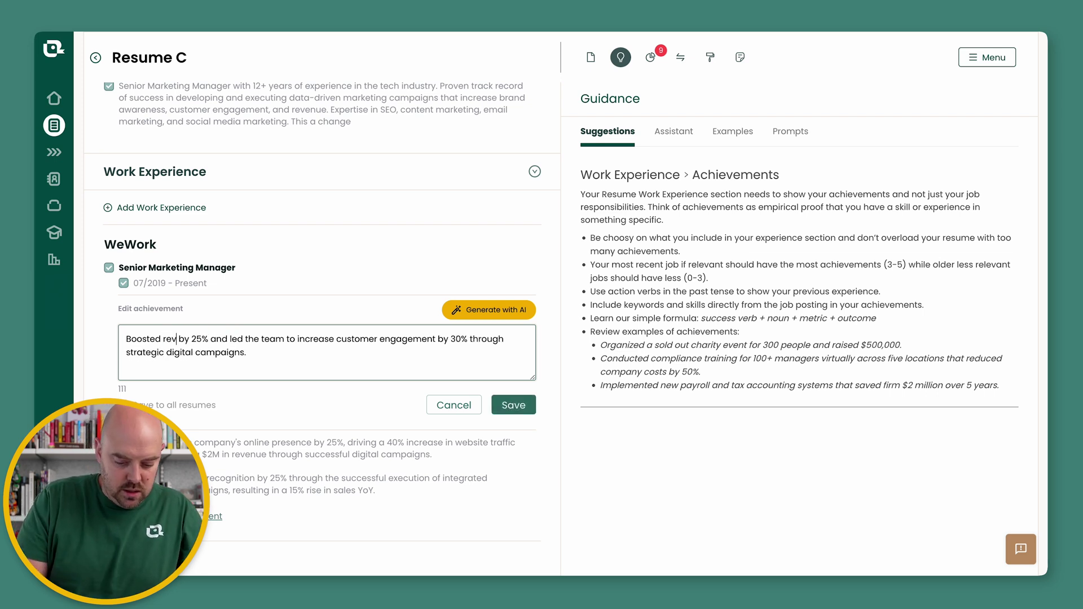
text(revenue)
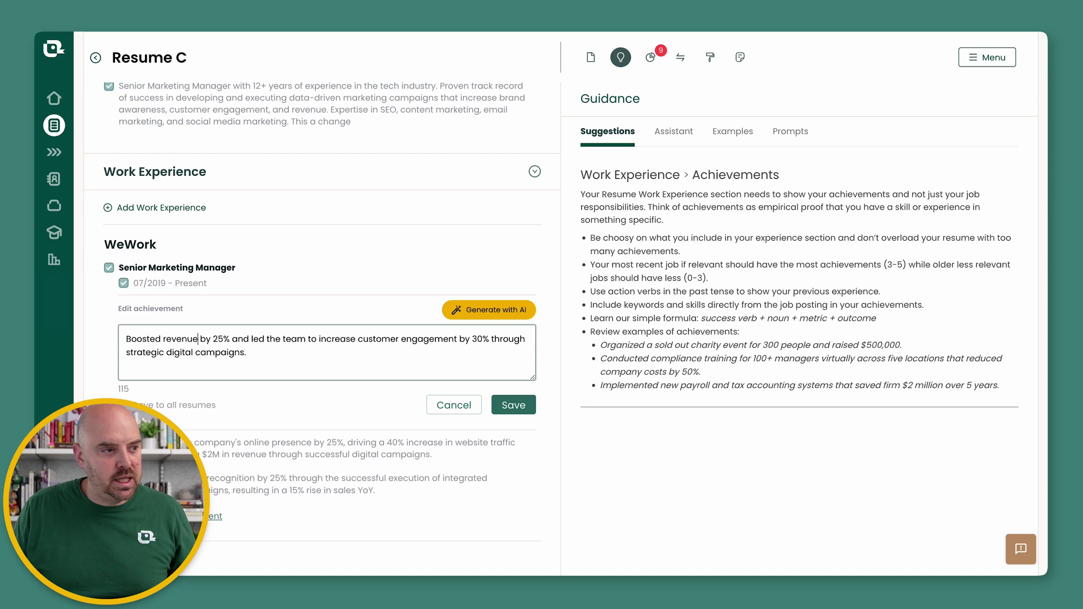
click(514, 405)
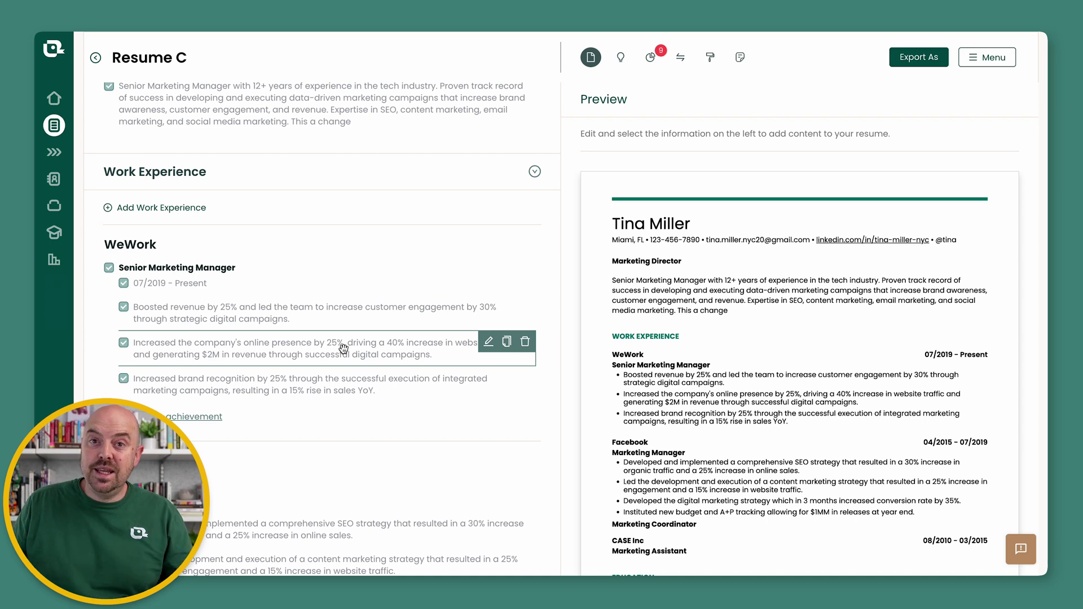
- Open Resume A and view the pending WeWork achievement update, cancelling without applying it
click(57, 129)
click(162, 208)
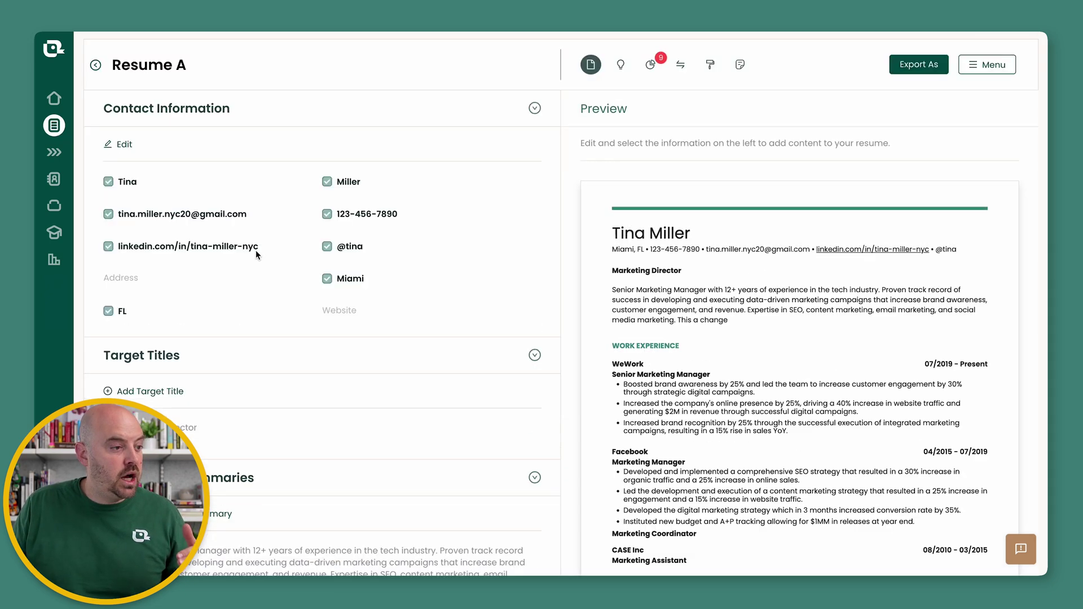
scroll(313, 364, down, 10)
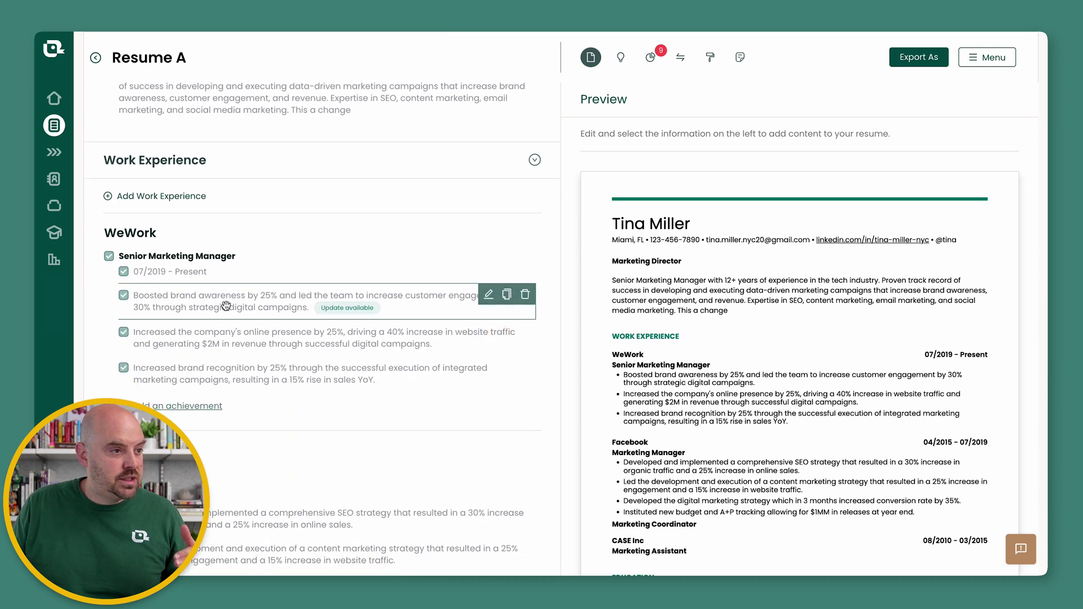
click(346, 308)
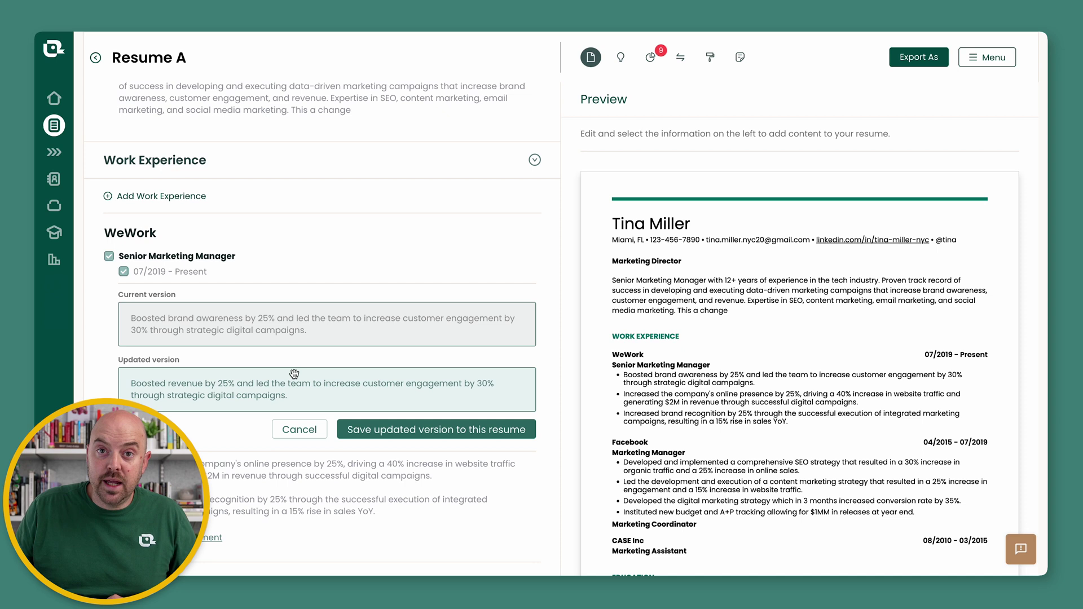
click(284, 427)
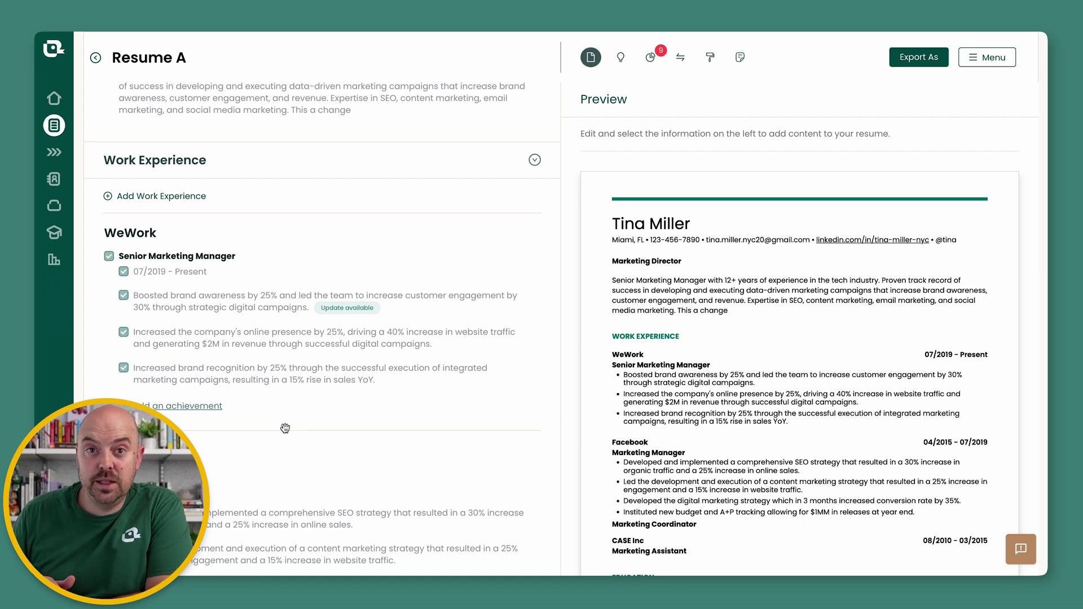
scroll(285, 428, down, 7)
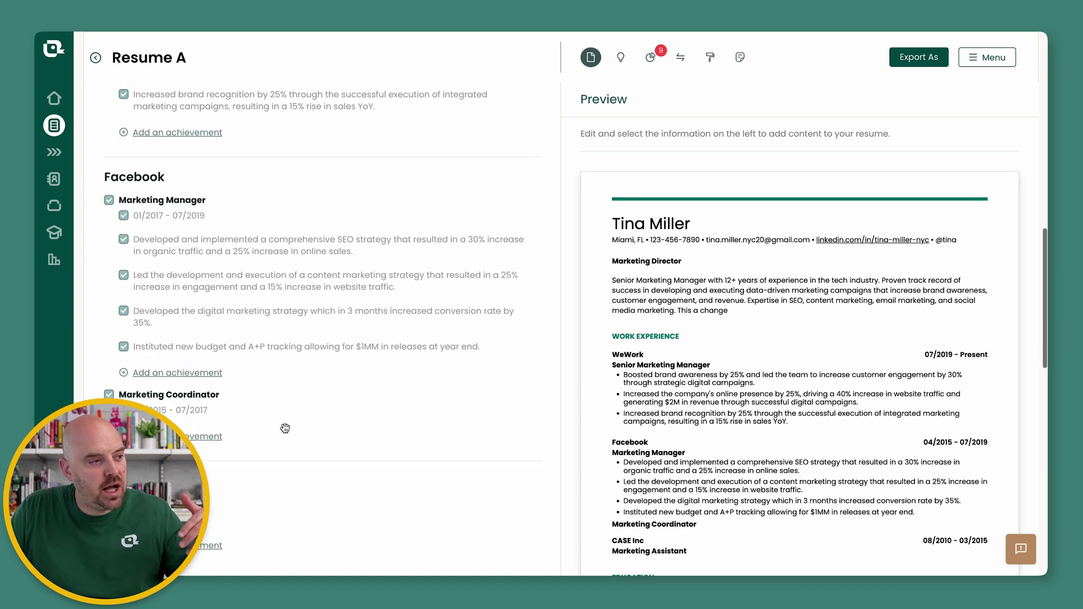
scroll(269, 377, down, 3)
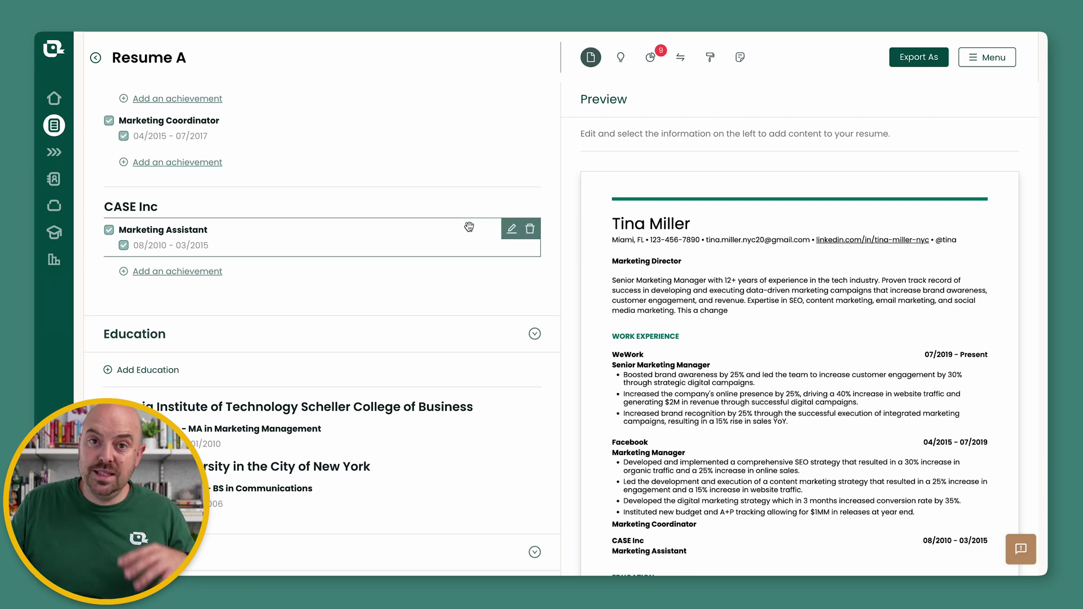
scroll(428, 271, down, 6)
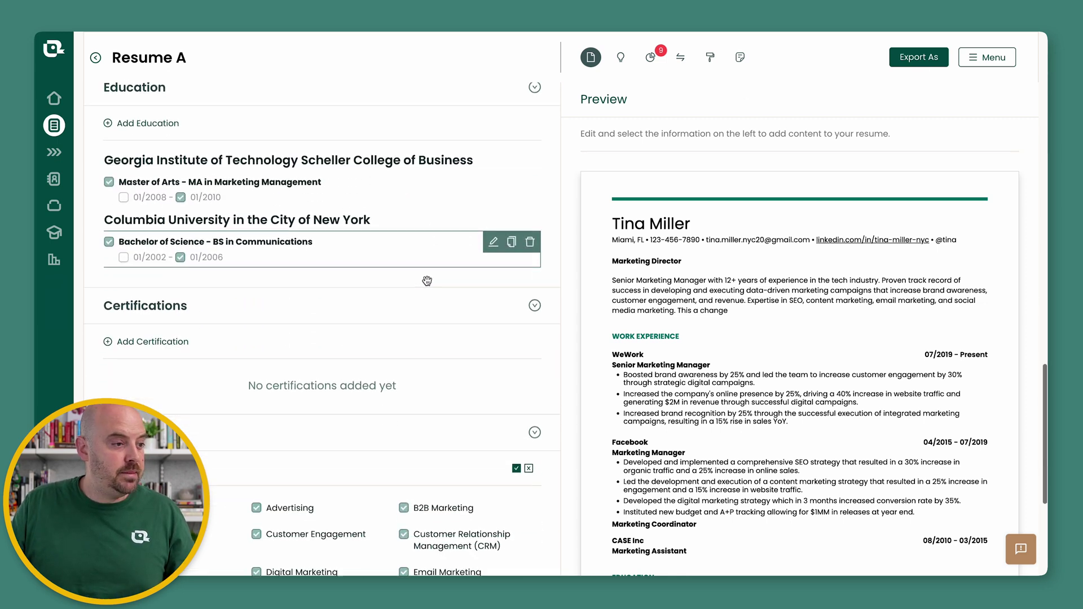
scroll(411, 288, up, 10)
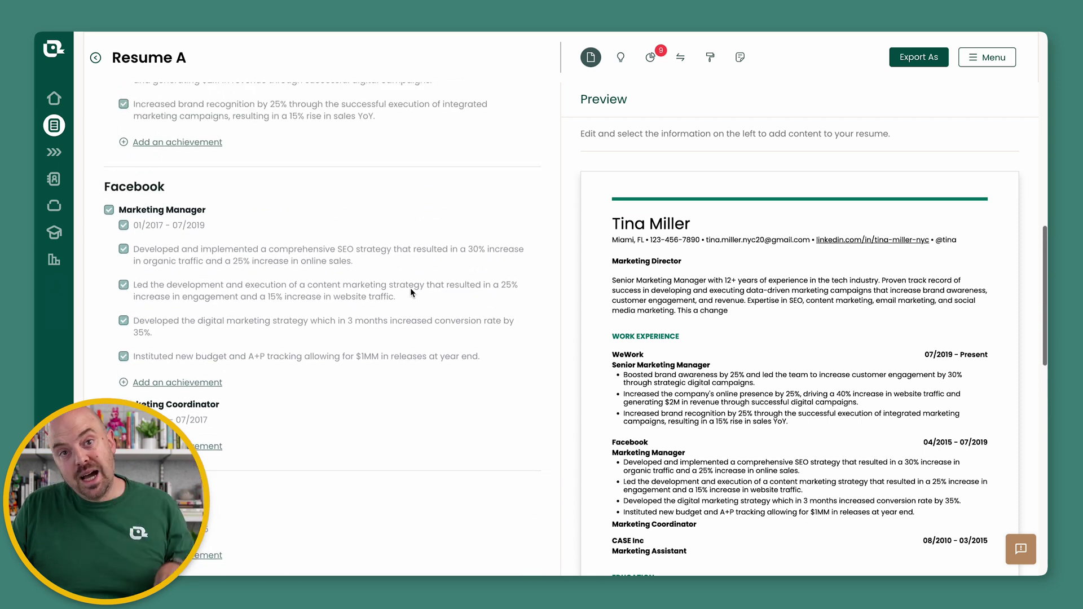
scroll(410, 288, up, 10)
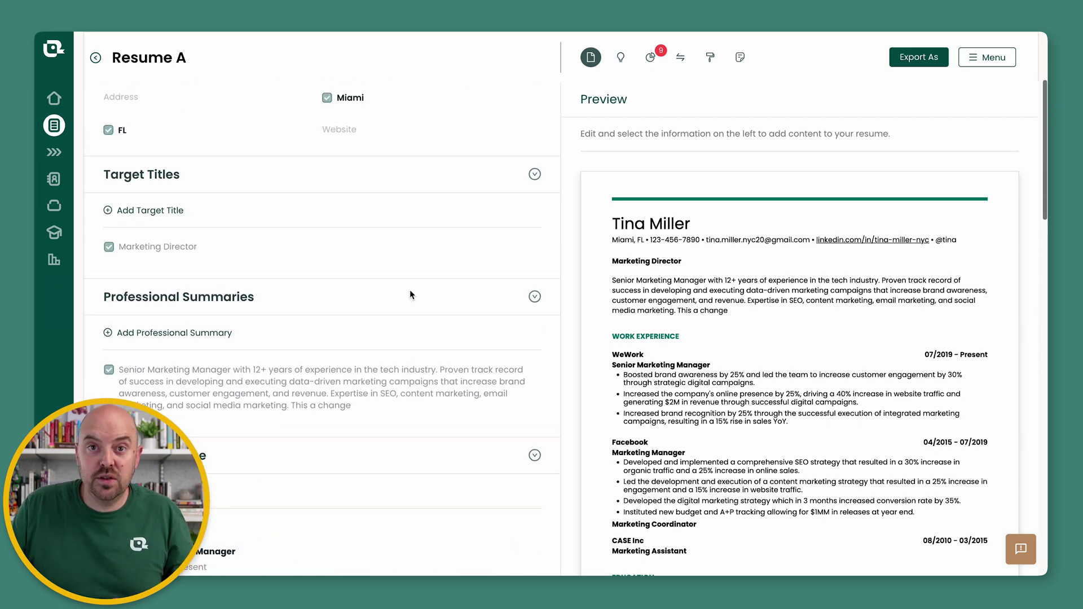
scroll(410, 289, up, 4)
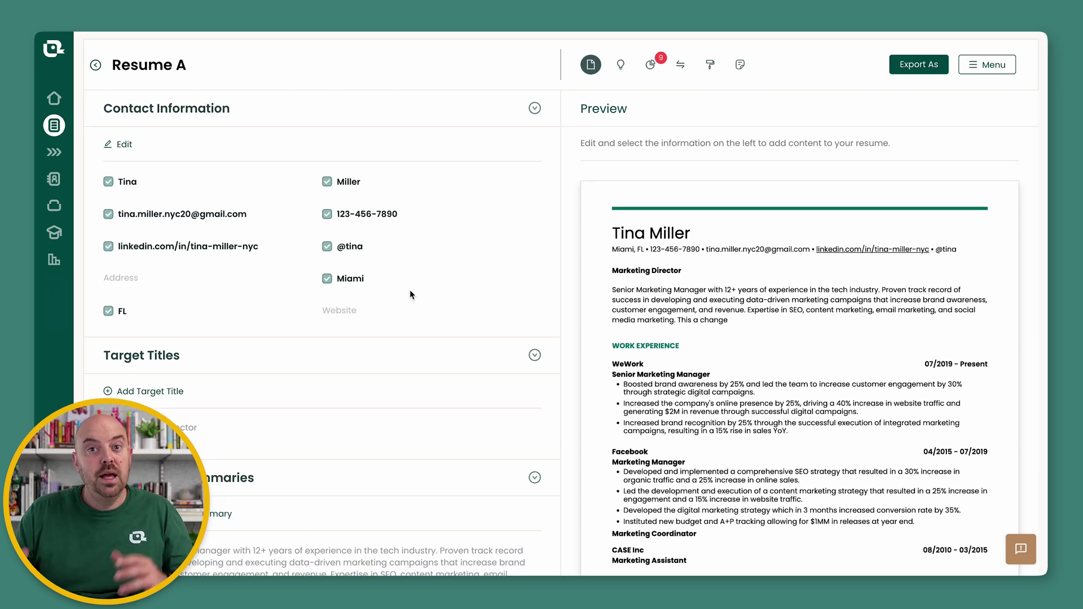